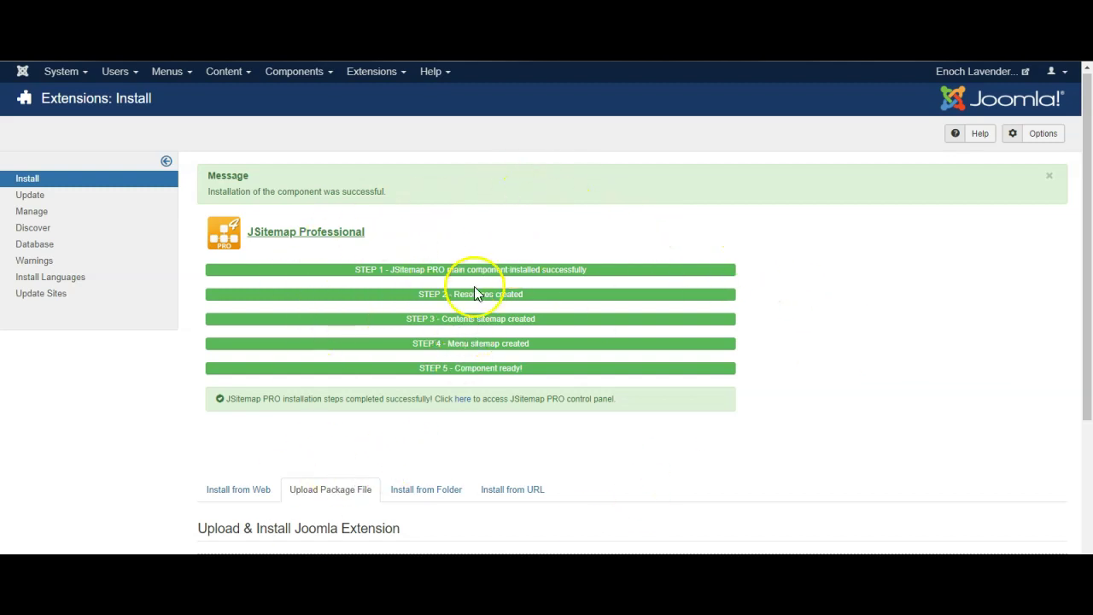
- Follow the 'here' link on the install success message into the JSitemap PRO control panel
{"action": "left_click", "coordinate": [462, 400]}
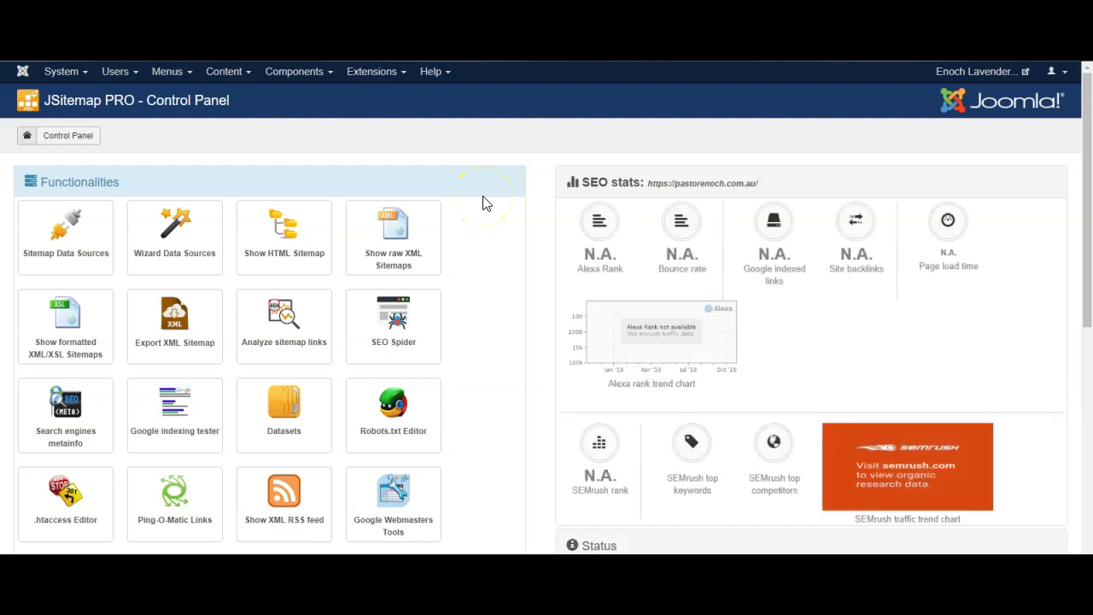
- Open Sitemap Data Sources from the Functionalities panel
{"action": "left_click", "coordinate": [60, 243]}
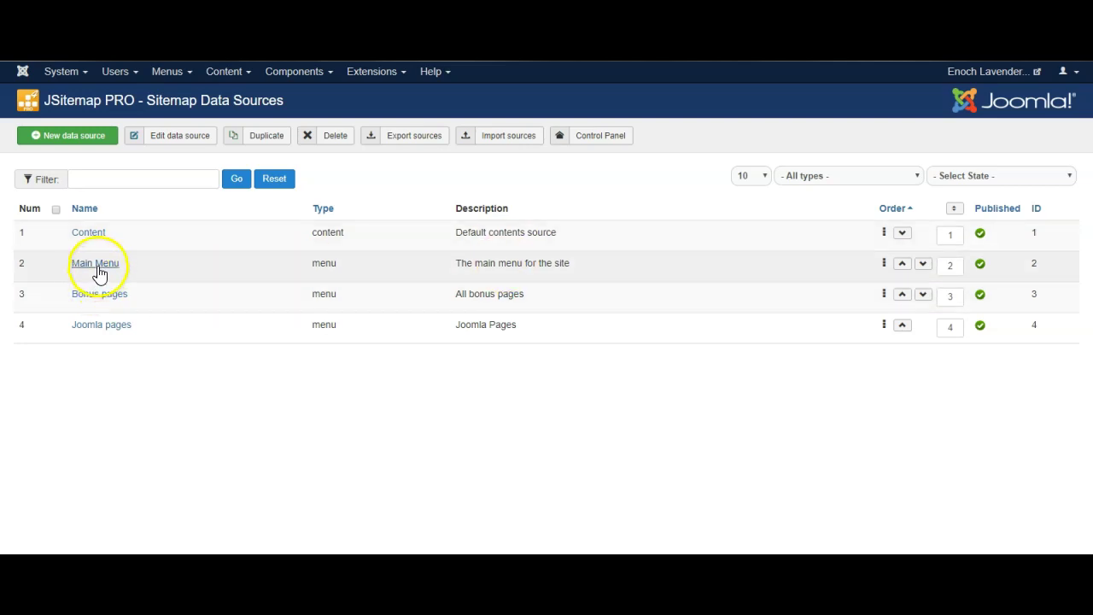
{"action": "left_click", "coordinate": [111, 273]}
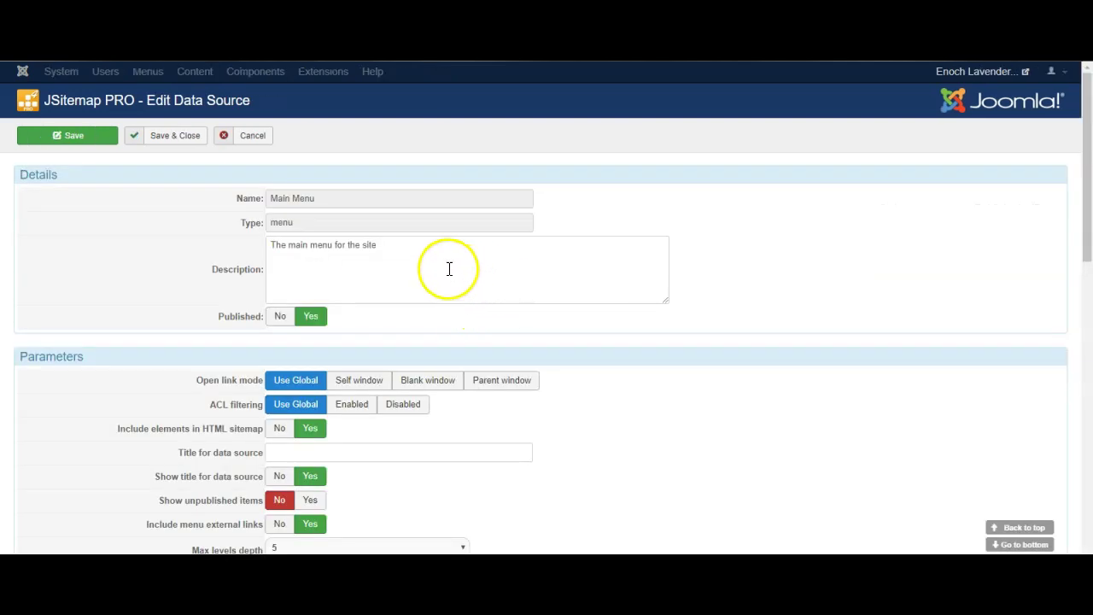
{"action": "scroll", "coordinate": [419, 366], "scroll_direction": "down", "scroll_amount": 1}
{"action": "scroll", "coordinate": [419, 366], "scroll_direction": "down", "scroll_amount": 3}
{"action": "scroll", "coordinate": [419, 366], "scroll_direction": "down", "scroll_amount": 2}
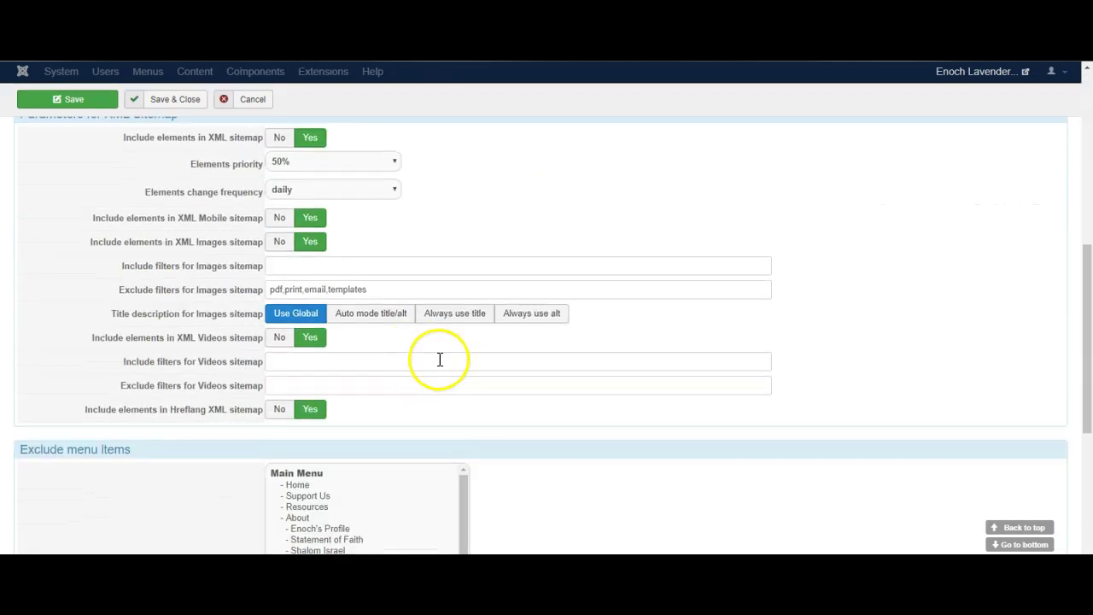
{"action": "scroll", "coordinate": [459, 364], "scroll_direction": "down", "scroll_amount": 1}
{"action": "scroll", "coordinate": [512, 376], "scroll_direction": "down", "scroll_amount": 3}
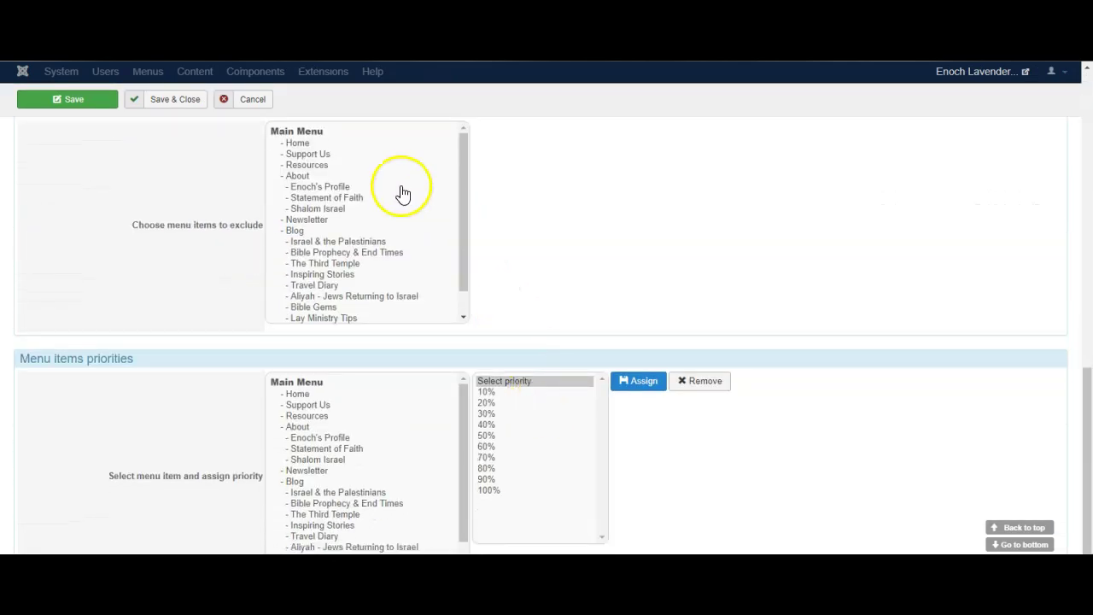
{"action": "scroll", "coordinate": [675, 359], "scroll_direction": "down", "scroll_amount": 1}
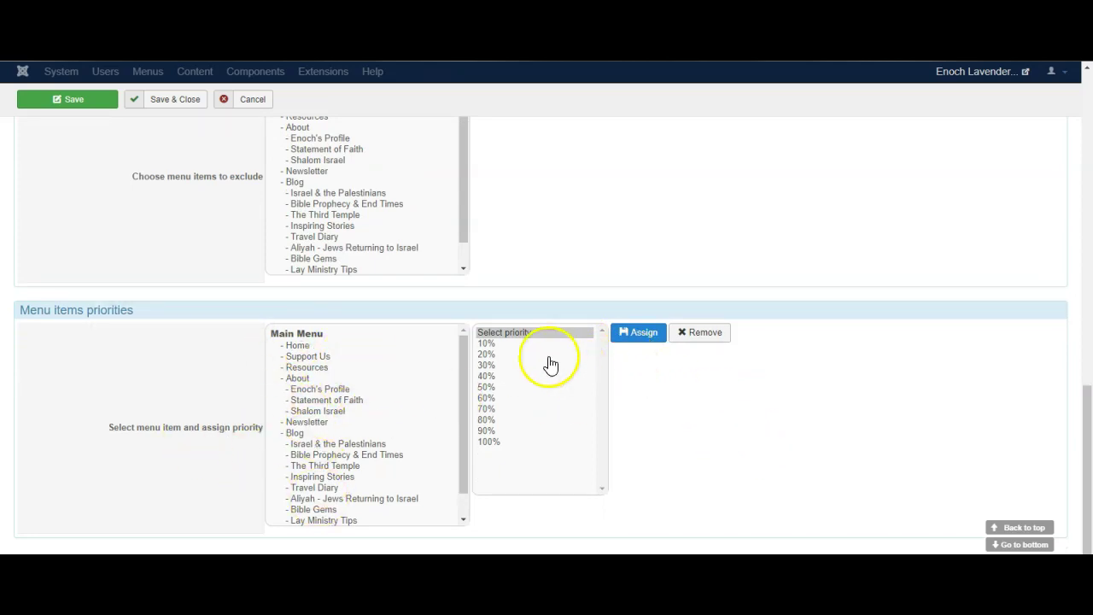
{"action": "scroll", "coordinate": [812, 435], "scroll_direction": "up", "scroll_amount": 3}
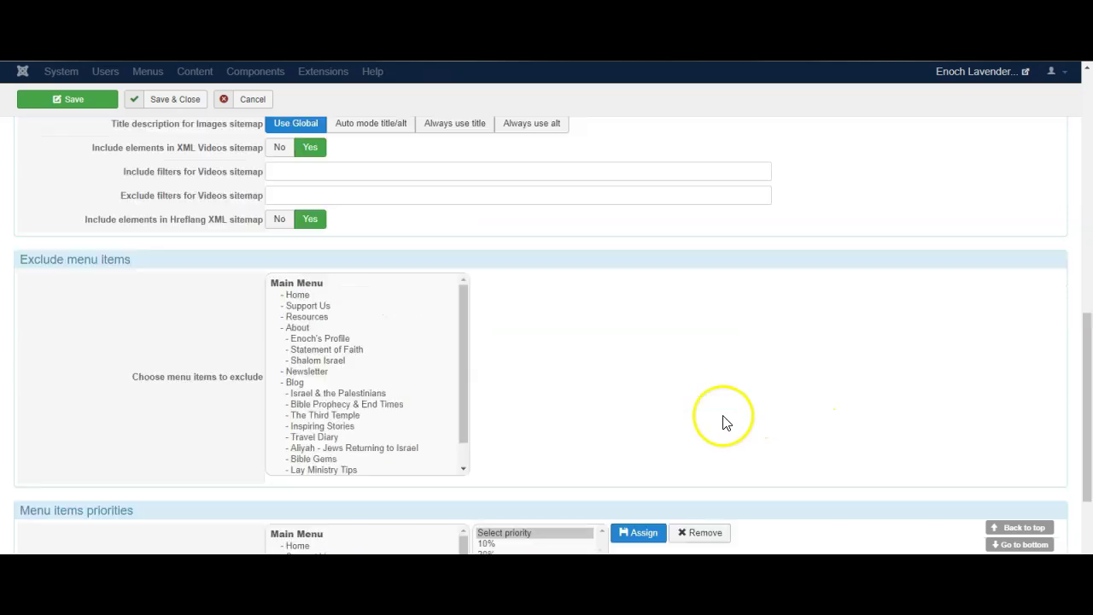
{"action": "scroll", "coordinate": [703, 430], "scroll_direction": "up", "scroll_amount": 10}
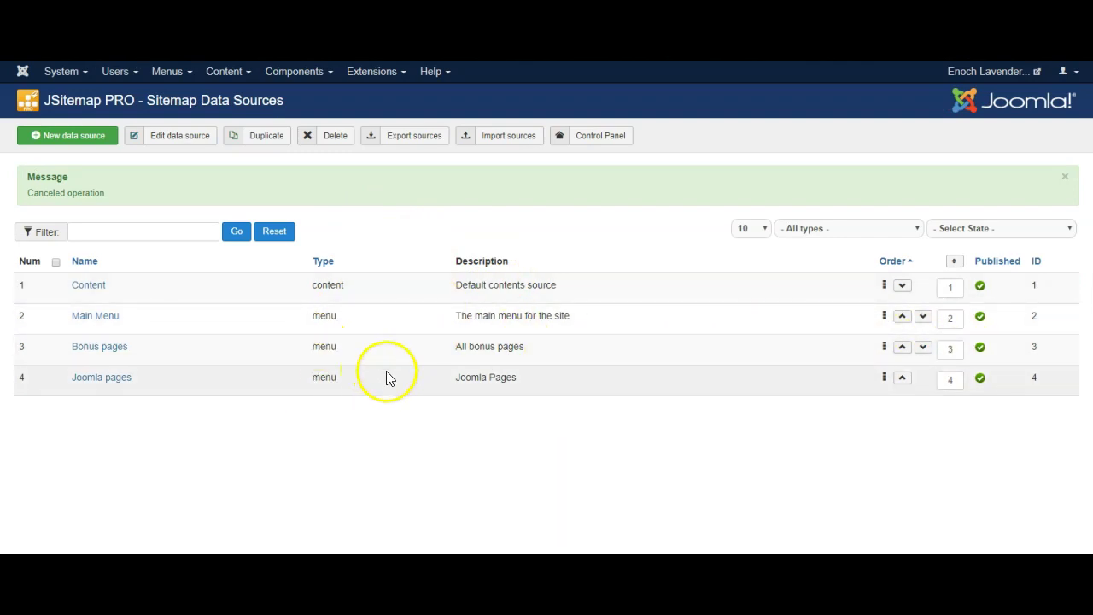
- Unpublish the Bonus pages and Joomla pages data sources
{"action": "left_click", "coordinate": [981, 348]}
{"action": "left_click", "coordinate": [982, 379]}
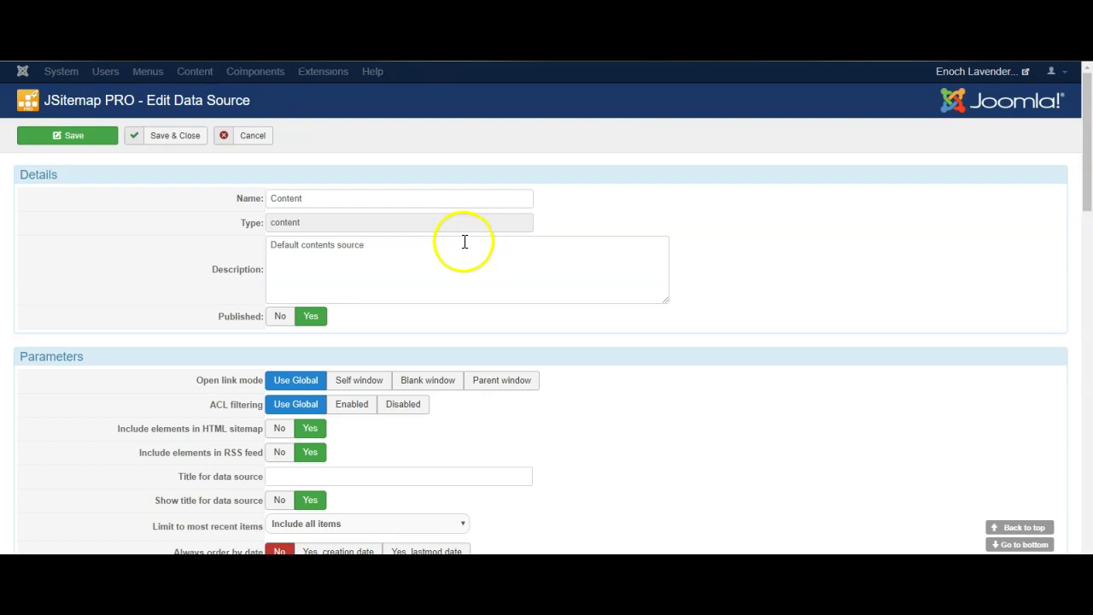
{"action": "scroll", "coordinate": [641, 403], "scroll_direction": "down", "scroll_amount": 3}
{"action": "scroll", "coordinate": [635, 395], "scroll_direction": "down", "scroll_amount": 3}
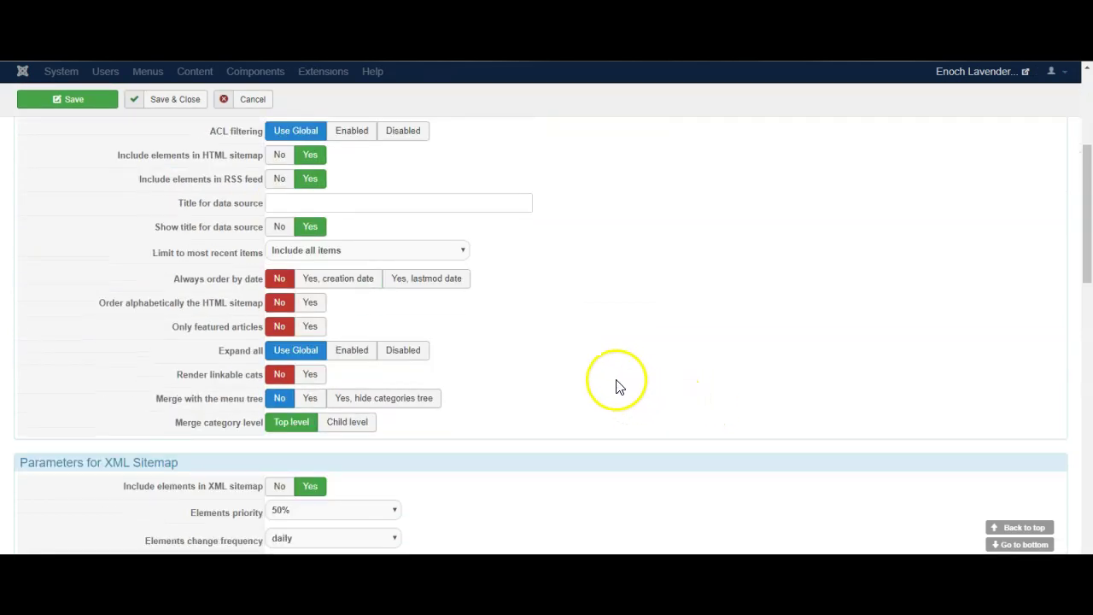
{"action": "scroll", "coordinate": [525, 293], "scroll_direction": "down", "scroll_amount": 3}
{"action": "scroll", "coordinate": [523, 295], "scroll_direction": "down", "scroll_amount": 5}
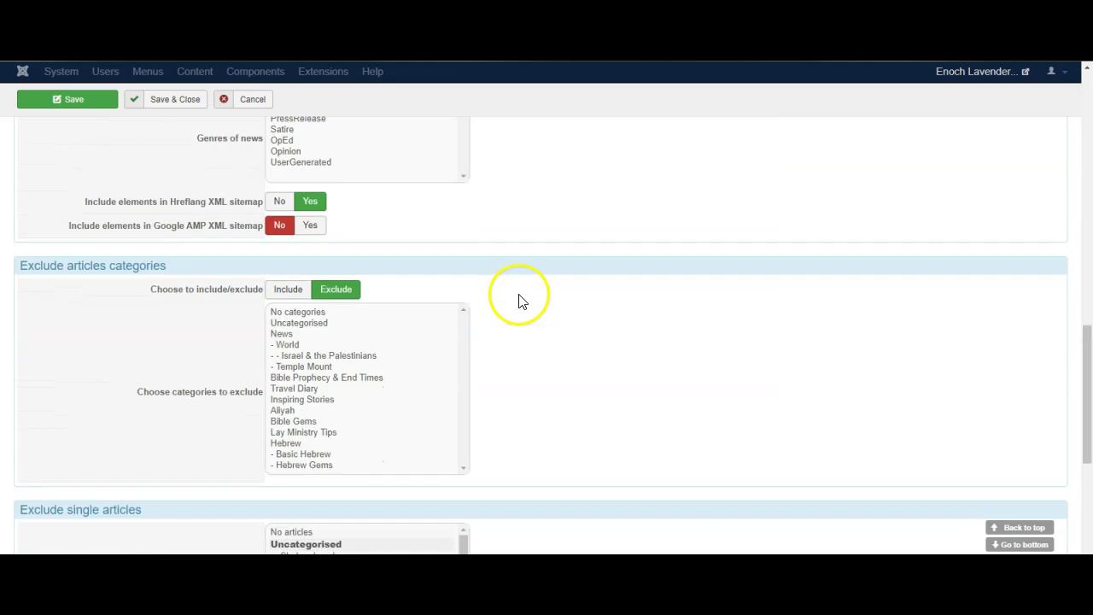
{"action": "left_click", "coordinate": [284, 288]}
{"action": "left_click", "coordinate": [331, 289]}
{"action": "scroll", "coordinate": [563, 417], "scroll_direction": "down", "scroll_amount": 1}
{"action": "scroll", "coordinate": [564, 417], "scroll_direction": "down", "scroll_amount": 5}
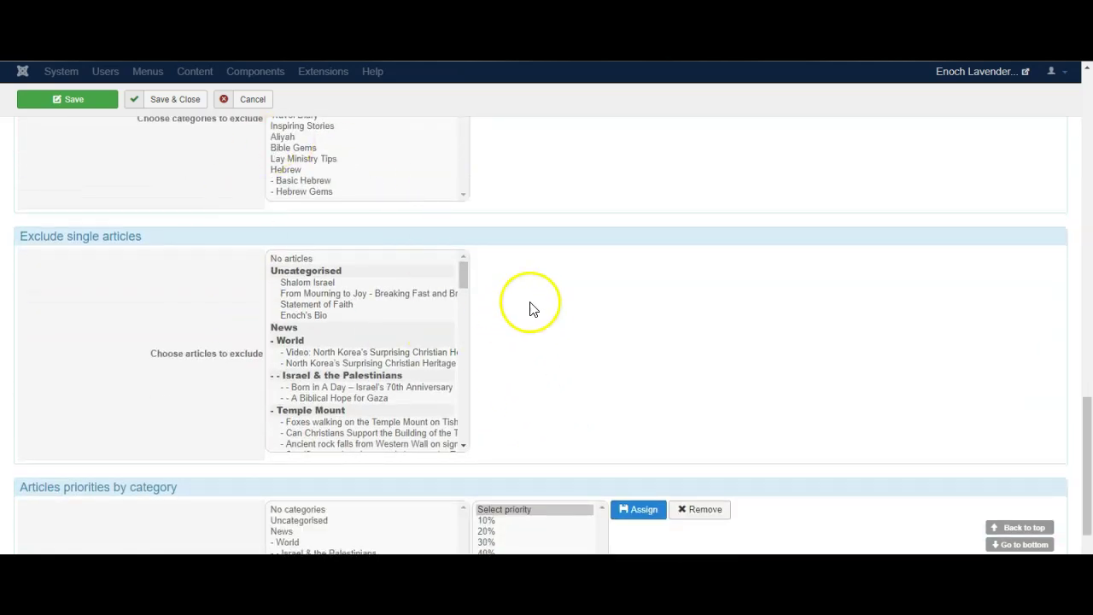
{"action": "scroll", "coordinate": [363, 388], "scroll_direction": "down", "scroll_amount": 3}
{"action": "scroll", "coordinate": [427, 299], "scroll_direction": "up", "scroll_amount": 2}
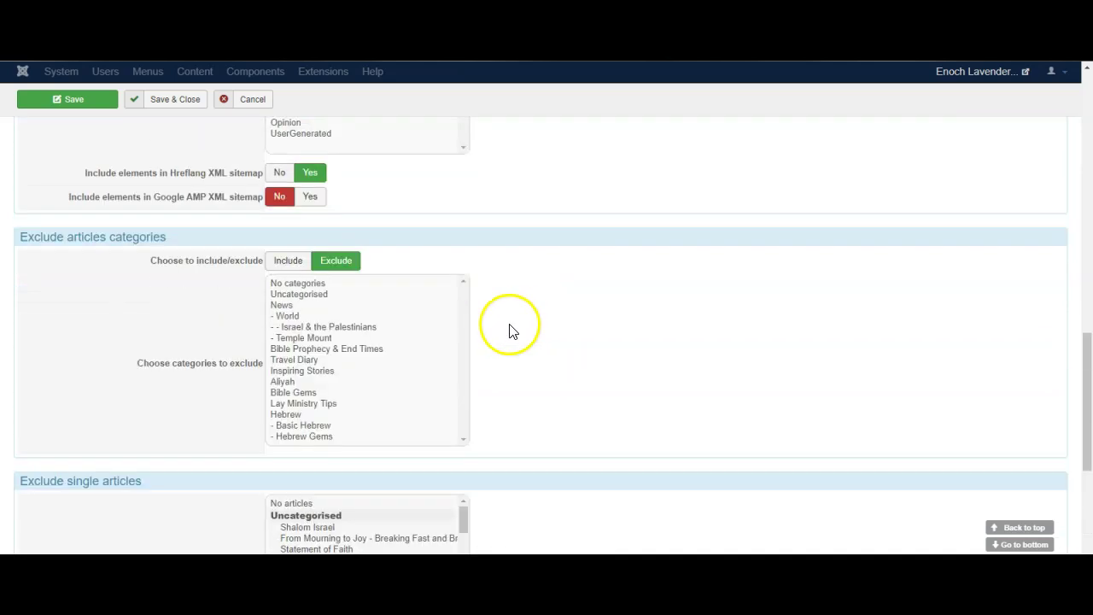
{"action": "scroll", "coordinate": [500, 333], "scroll_direction": "up", "scroll_amount": 3}
{"action": "scroll", "coordinate": [598, 470], "scroll_direction": "down", "scroll_amount": 2}
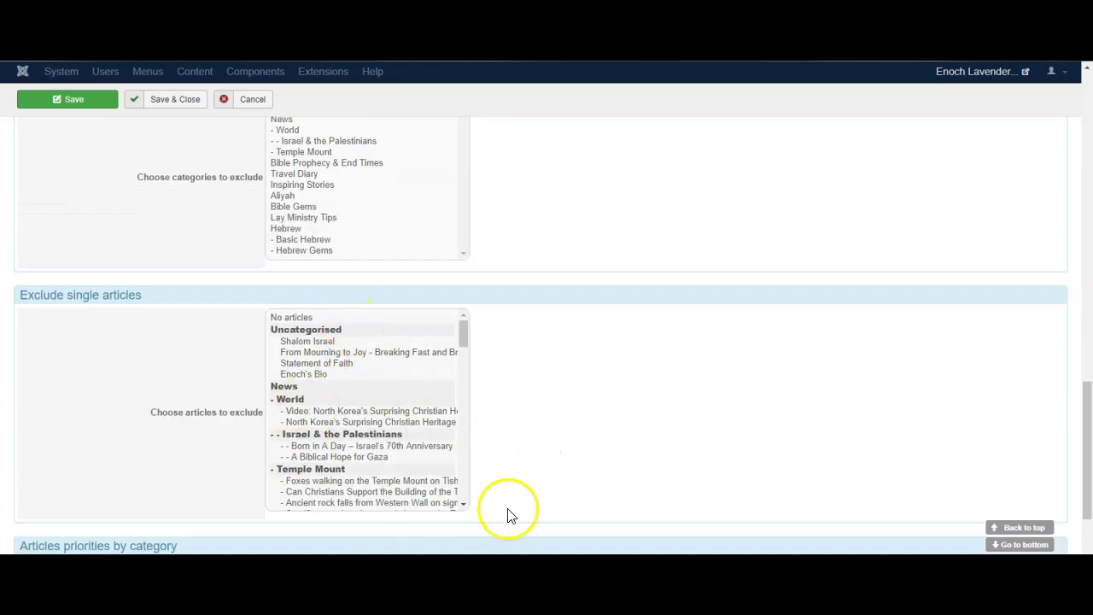
{"action": "scroll", "coordinate": [538, 461], "scroll_direction": "up", "scroll_amount": 3}
{"action": "scroll", "coordinate": [512, 431], "scroll_direction": "up", "scroll_amount": 10}
{"action": "scroll", "coordinate": [487, 402], "scroll_direction": "up", "scroll_amount": 1}
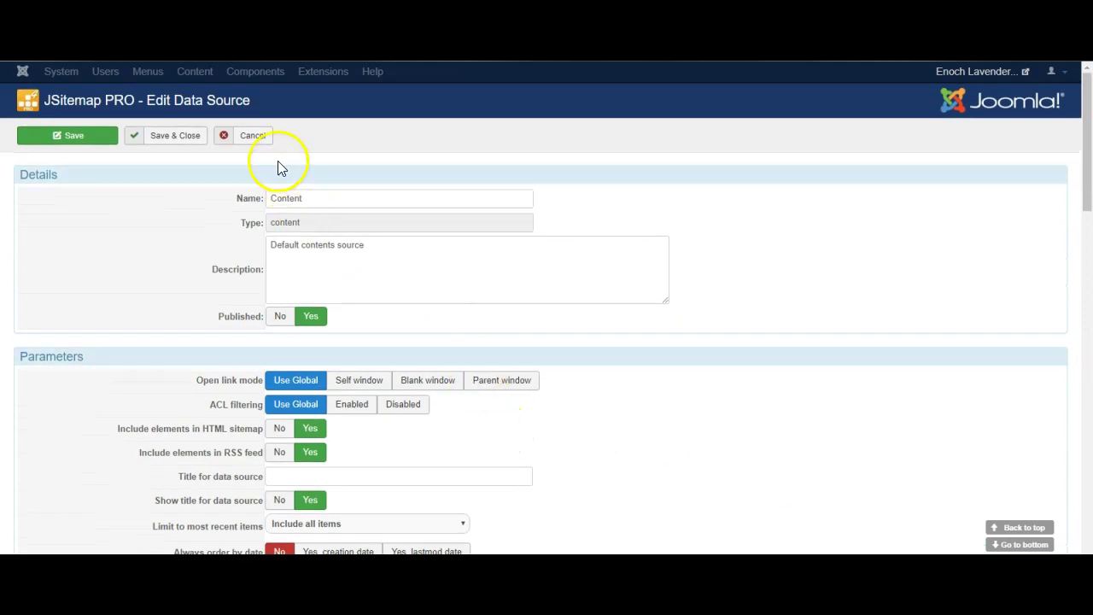
{"action": "left_click", "coordinate": [249, 139]}
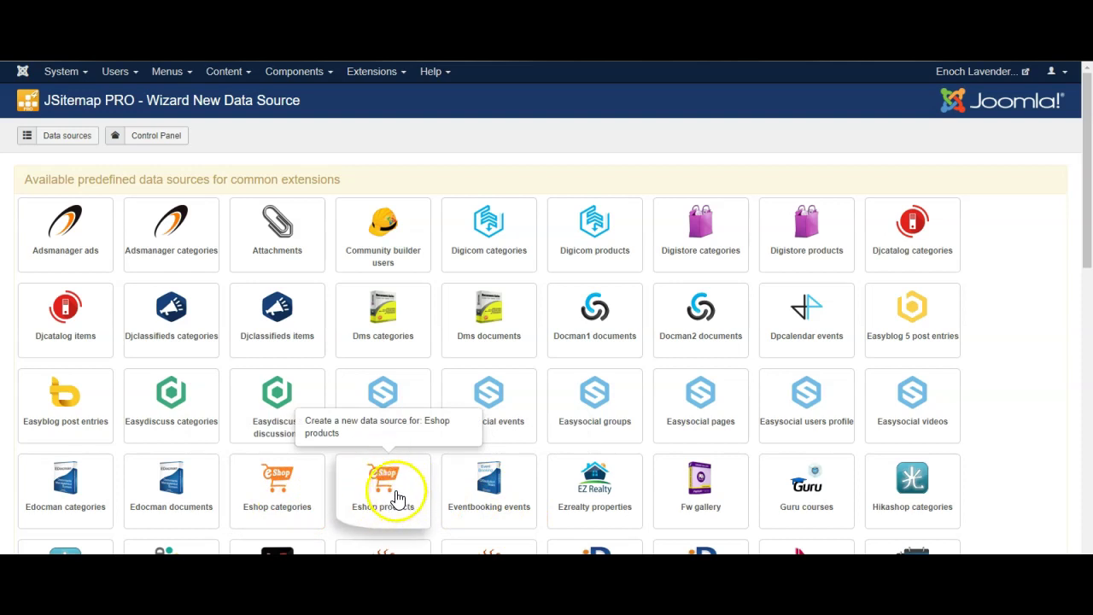
- Leave the New Data Source wizard for the JSitemap PRO control panel
{"action": "left_click", "coordinate": [126, 138]}
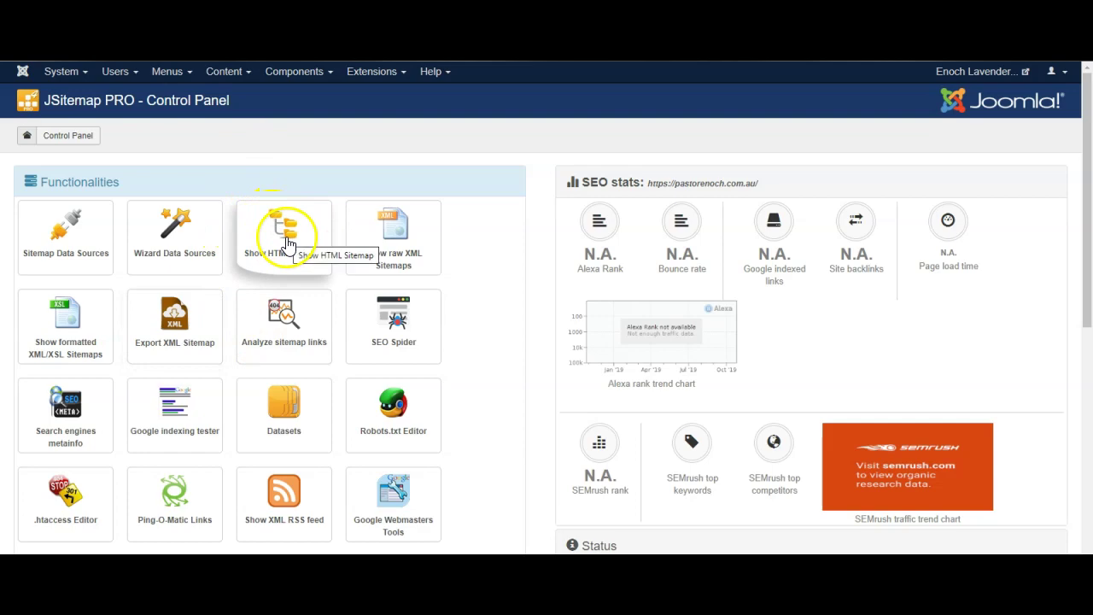
{"action": "left_click", "coordinate": [280, 244]}
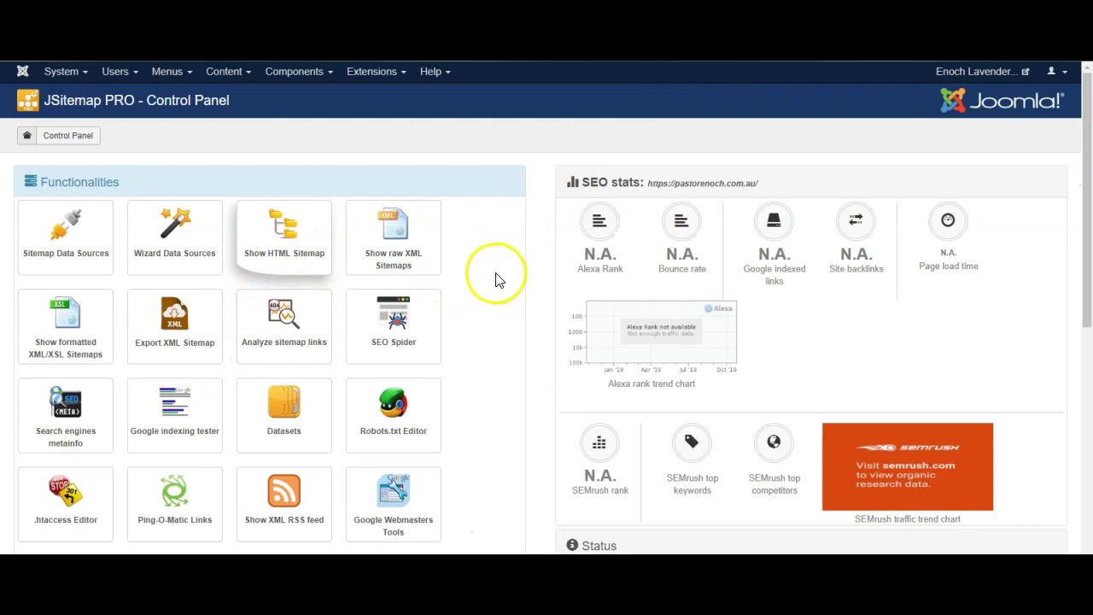
{"action": "scroll", "coordinate": [496, 280], "scroll_direction": "down", "scroll_amount": 3}
{"action": "scroll", "coordinate": [490, 247], "scroll_direction": "down", "scroll_amount": 1}
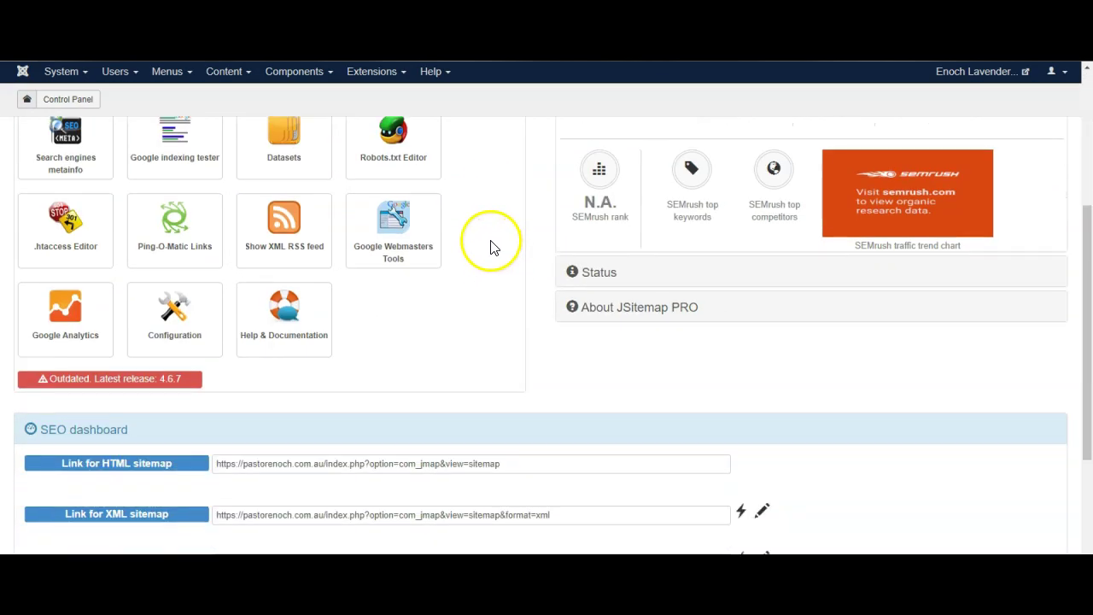
{"action": "scroll", "coordinate": [487, 265], "scroll_direction": "down", "scroll_amount": 1}
{"action": "scroll", "coordinate": [512, 316], "scroll_direction": "down", "scroll_amount": 1}
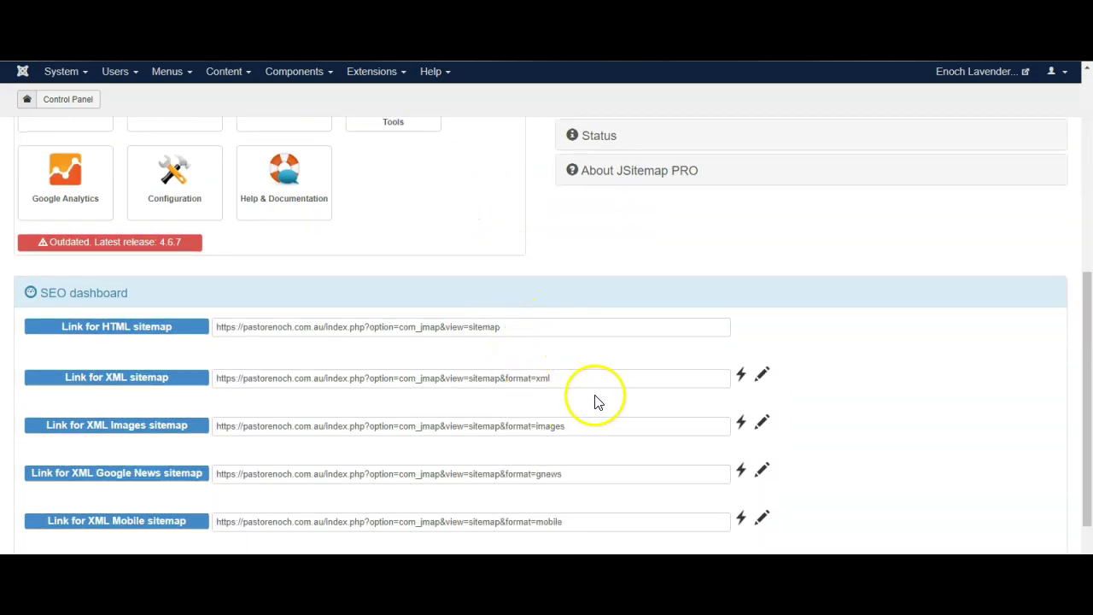
{"action": "scroll", "coordinate": [663, 384], "scroll_direction": "up", "scroll_amount": 6}
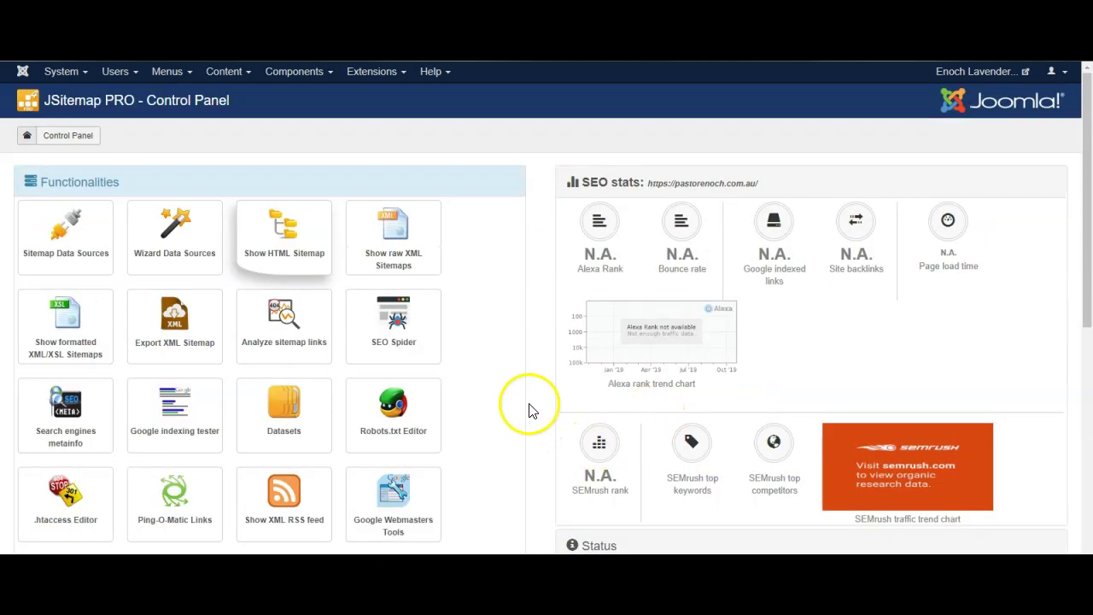
{"action": "scroll", "coordinate": [656, 410], "scroll_direction": "down", "scroll_amount": 5}
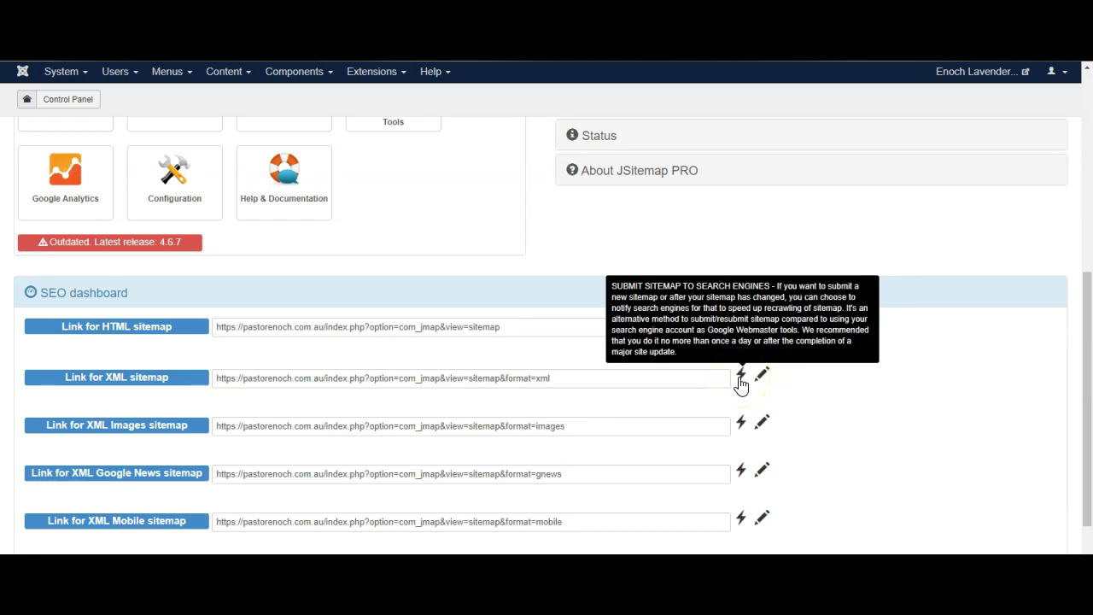
- Submit the XML sitemap link to Google, then to Bing
{"action": "left_click", "coordinate": [741, 380]}
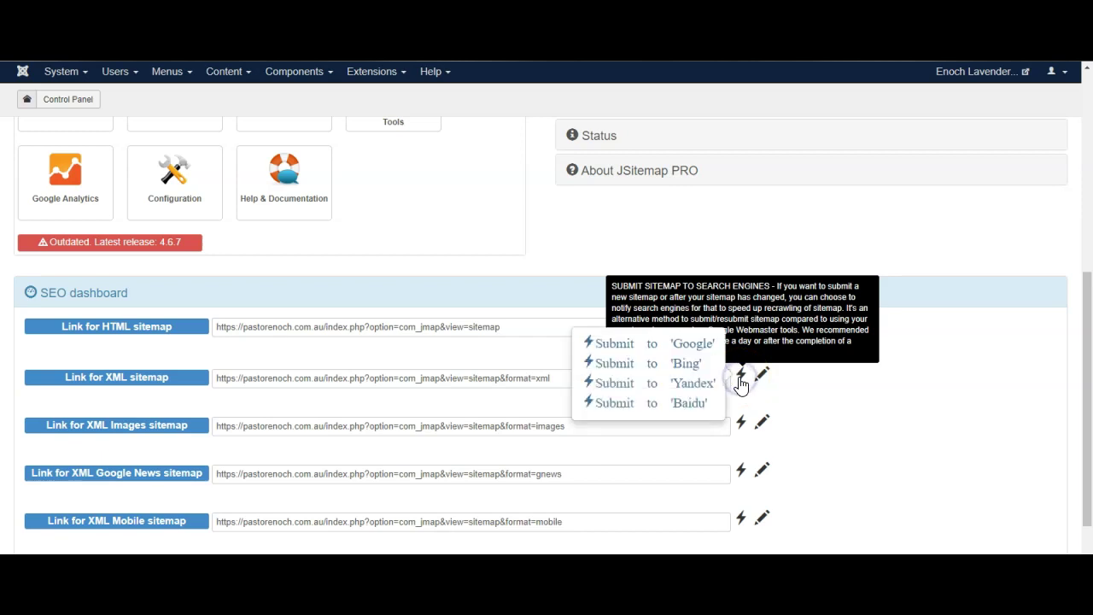
{"action": "left_click", "coordinate": [681, 344]}
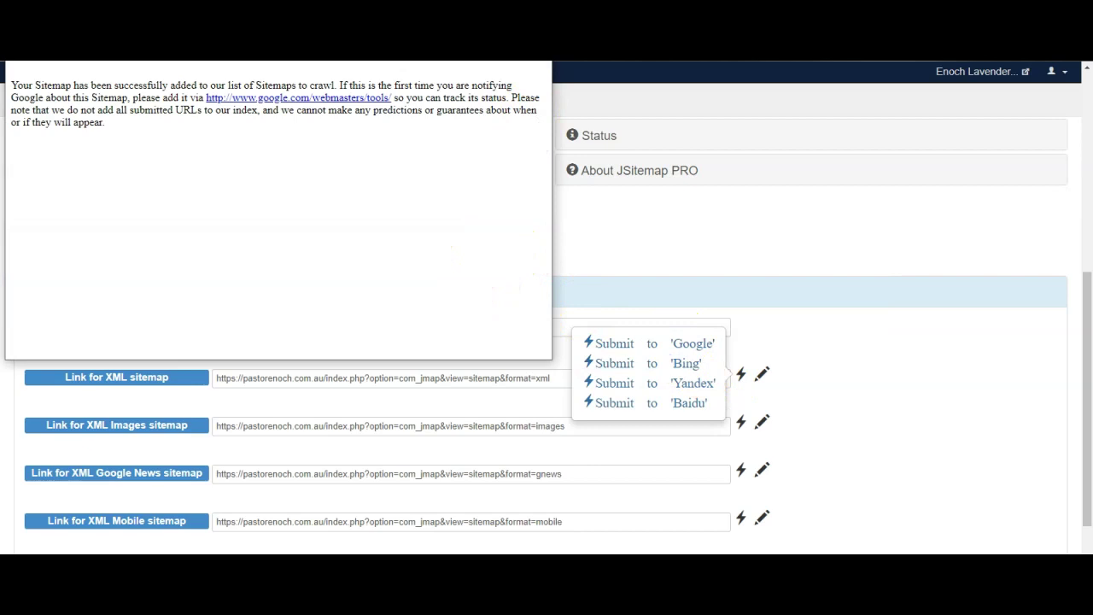
{"action": "left_click", "coordinate": [559, 123]}
{"action": "left_click", "coordinate": [688, 366]}
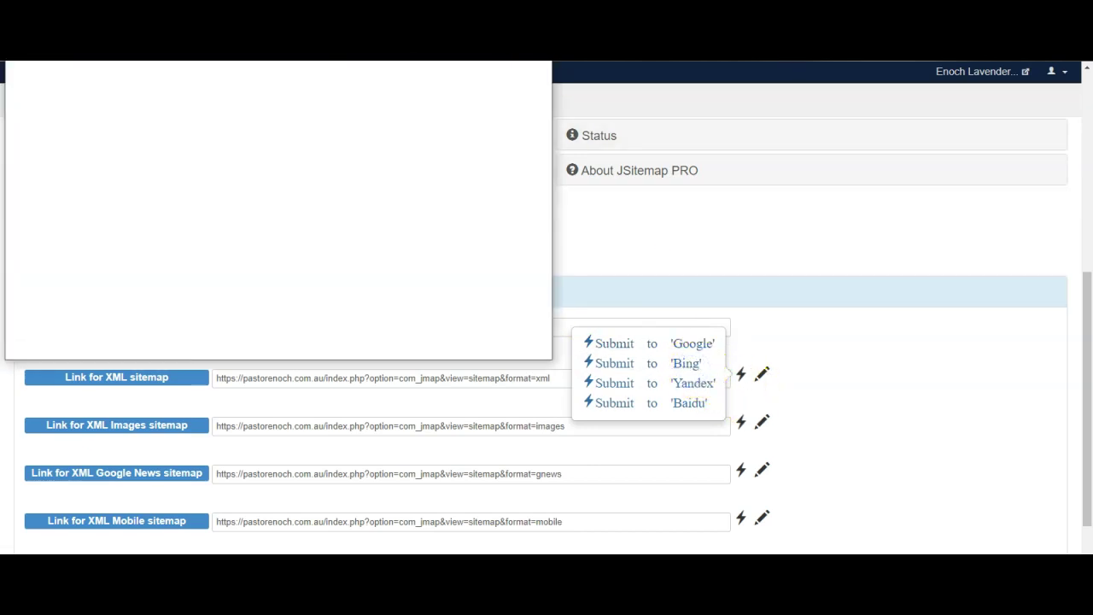
- Dismiss the submission popup and add the XML sitemap entry to robots.txt
{"action": "left_click", "coordinate": [818, 379]}
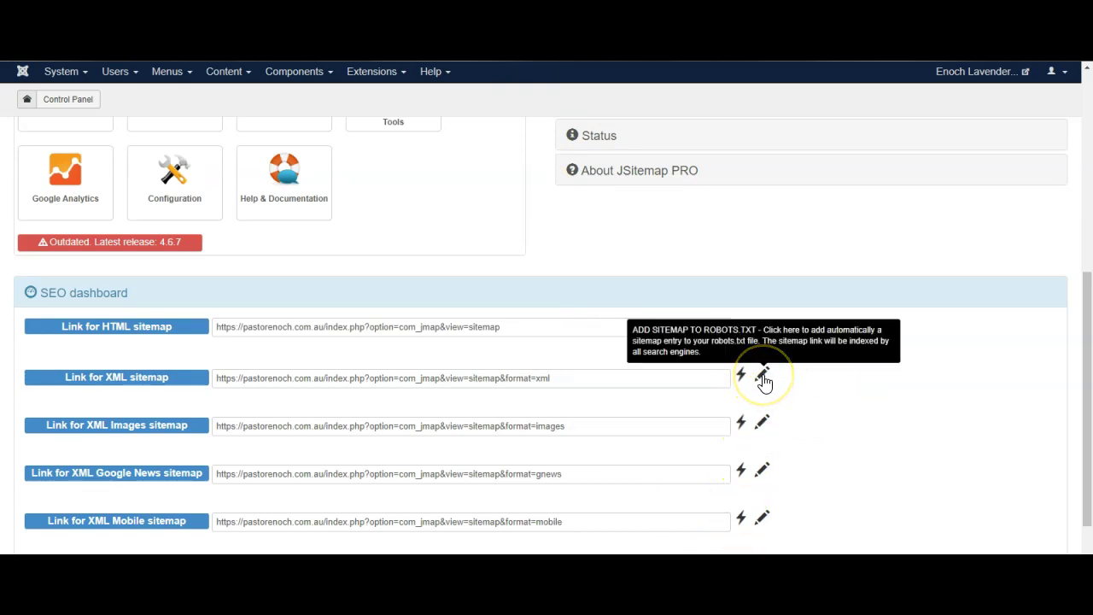
{"action": "left_click", "coordinate": [763, 377]}
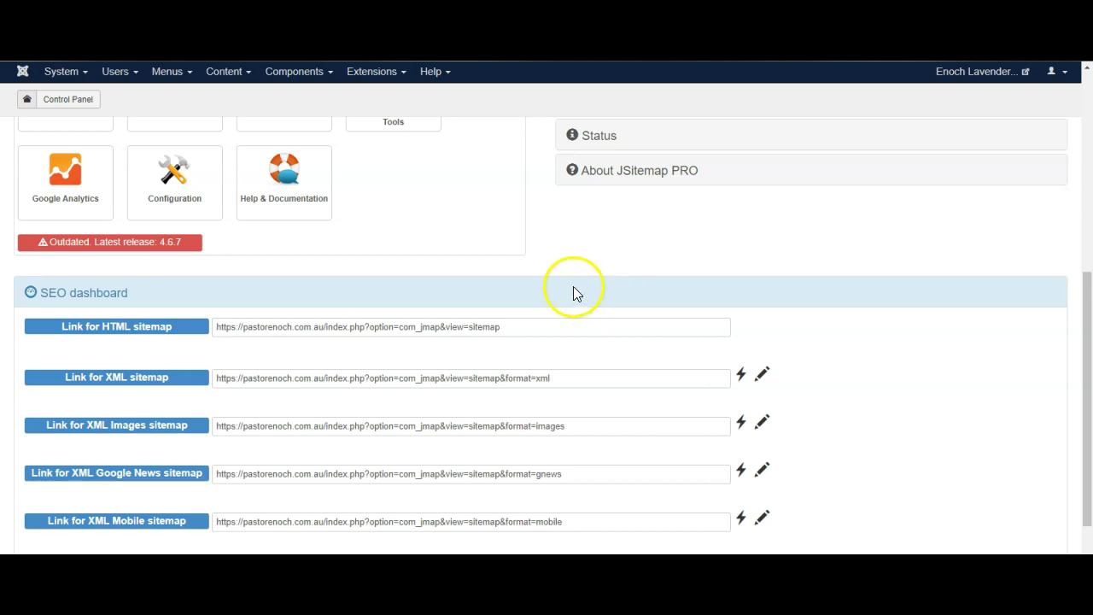
{"action": "scroll", "coordinate": [522, 320], "scroll_direction": "up", "scroll_amount": 2}
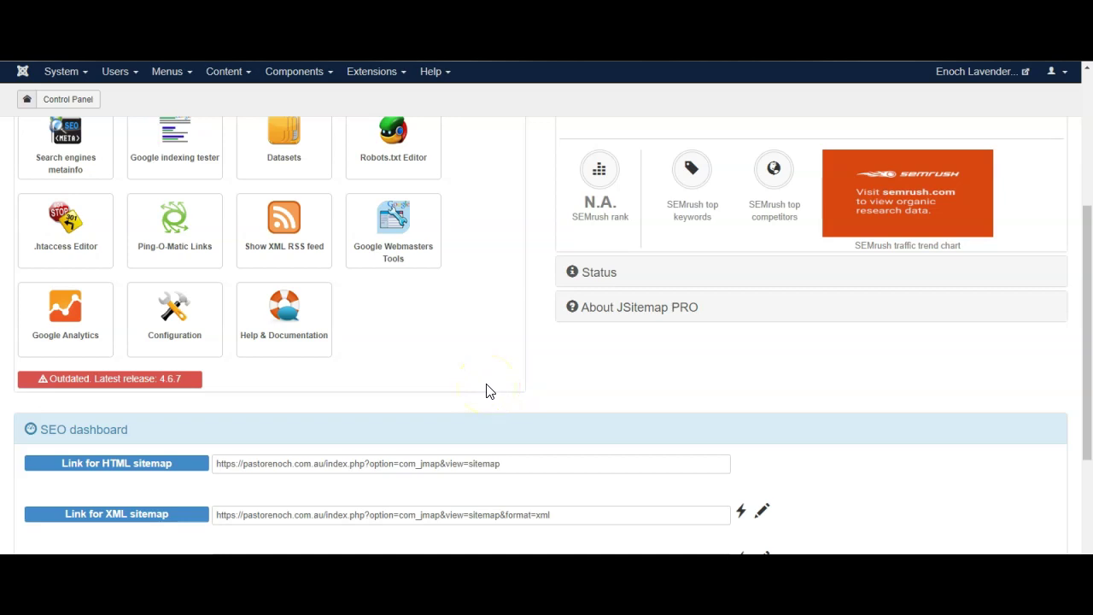
{"action": "scroll", "coordinate": [486, 390], "scroll_direction": "up", "scroll_amount": 4}
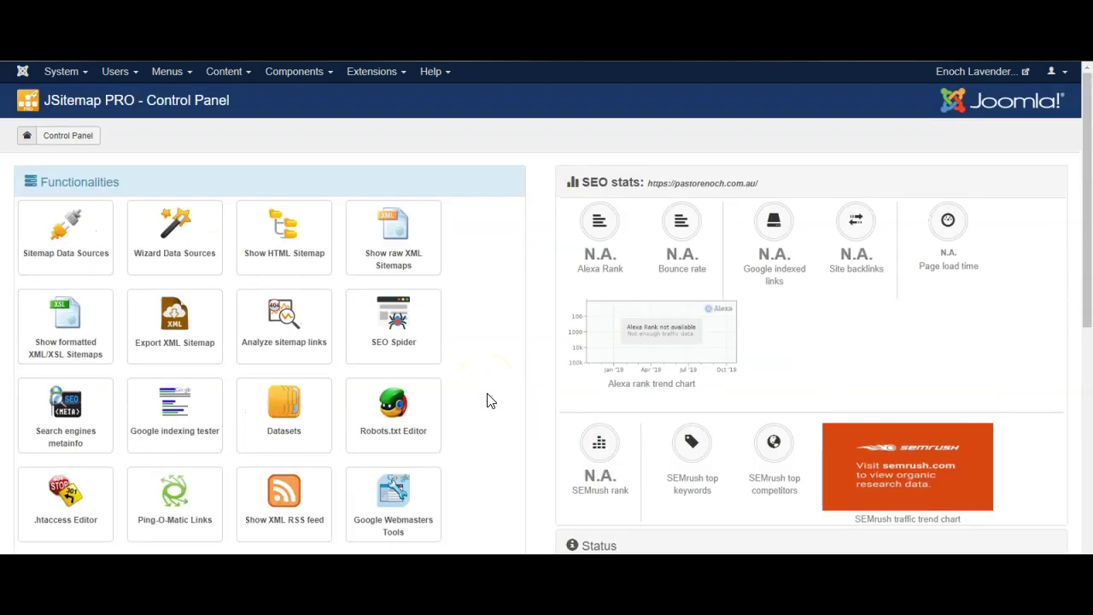